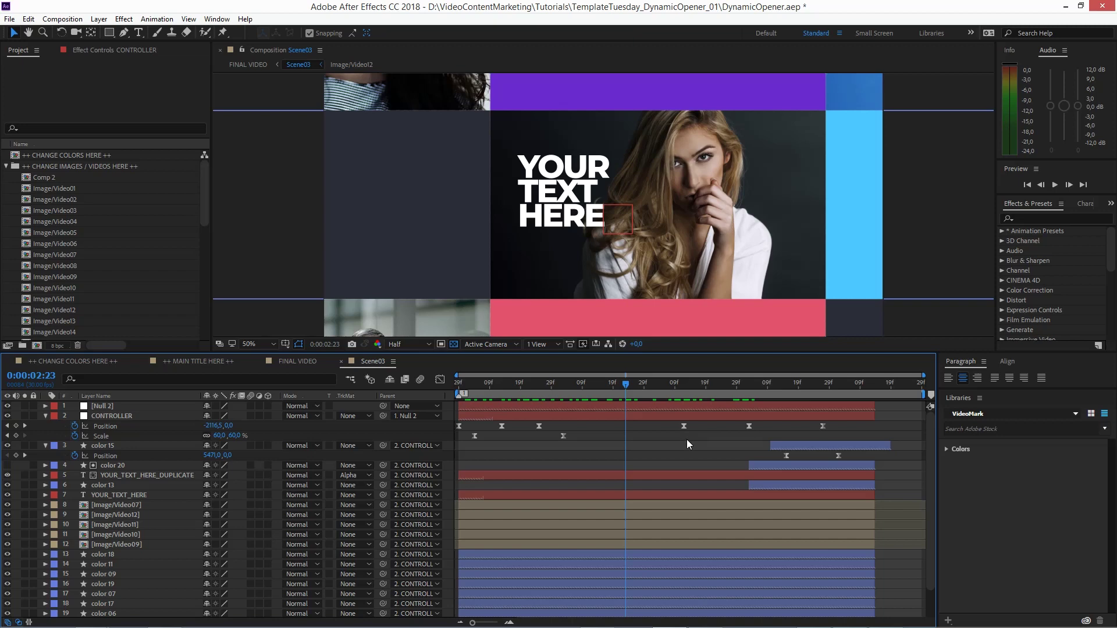
- Nudge color 15's later Position keyframe one frame earlier
click(813, 446)
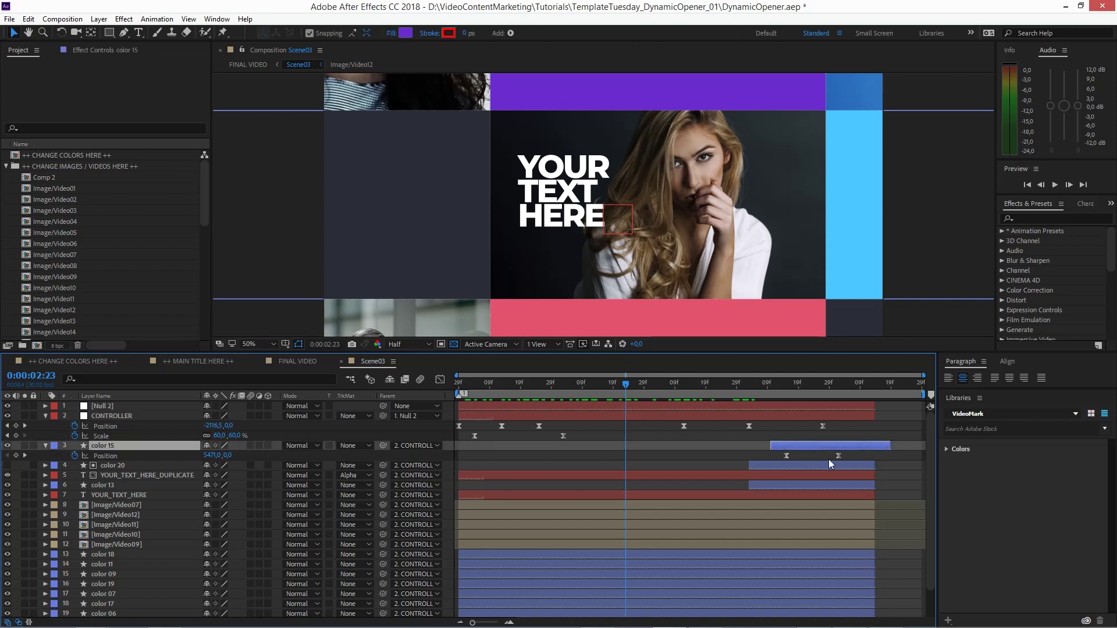
click(839, 456)
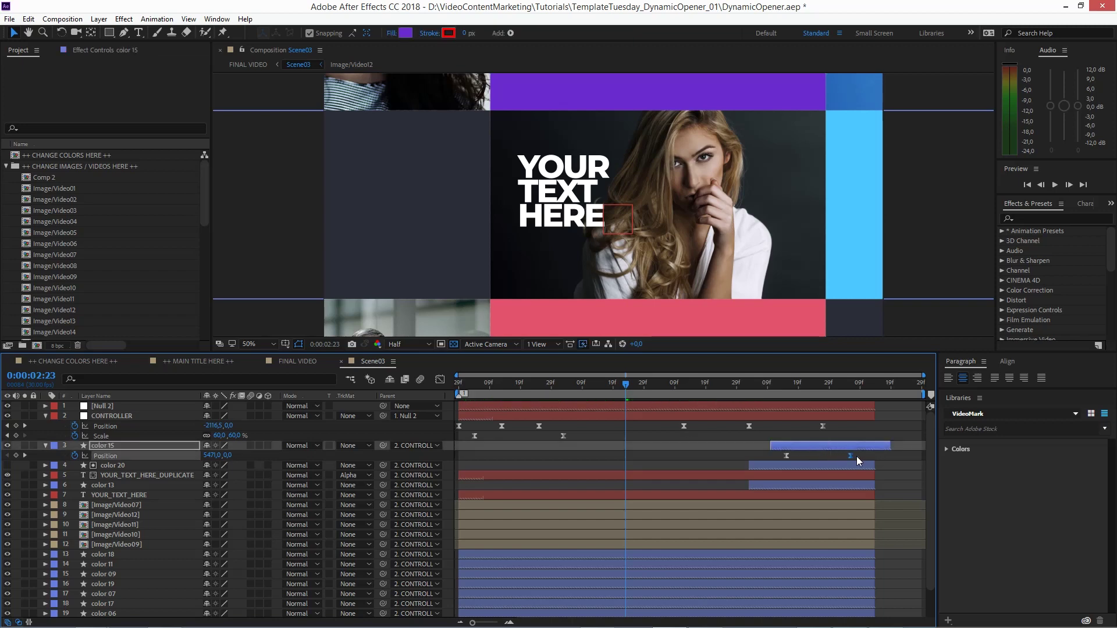
key(alt+Left)
click(847, 444)
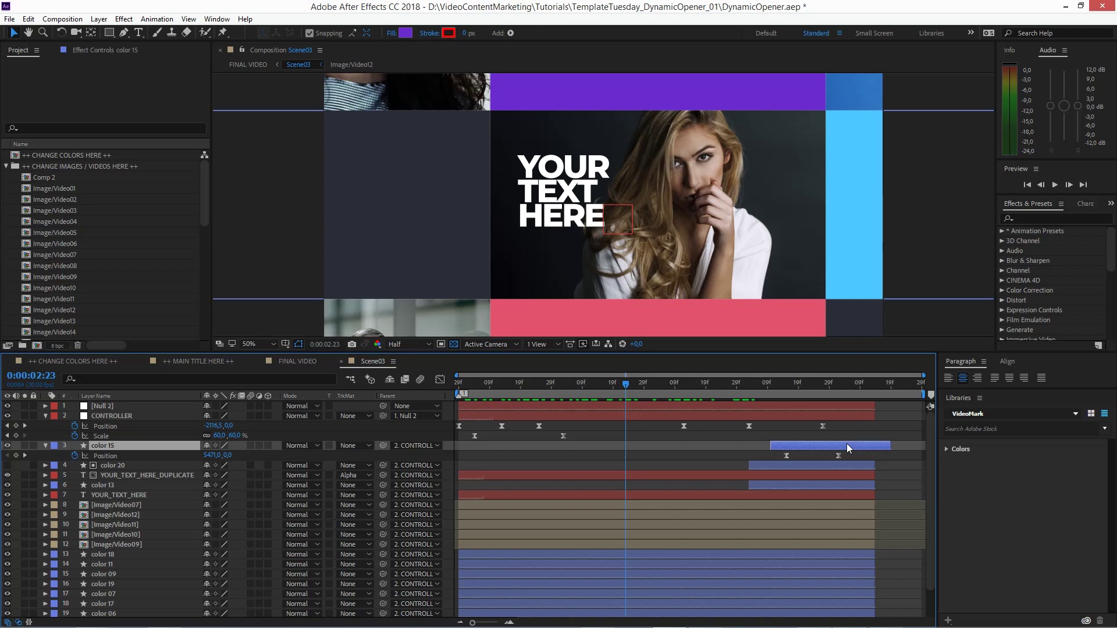
- Select both color 15 Position keyframes and nudge them a frame at a time, ending earlier
drag(851, 456, 776, 463)
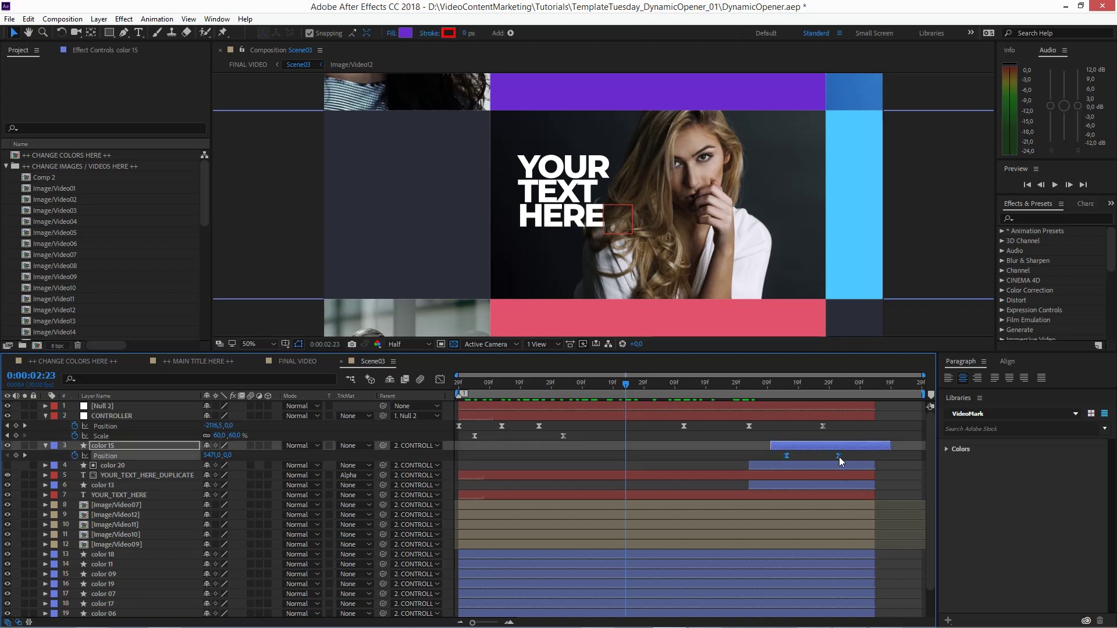
mouse_move(839, 457)
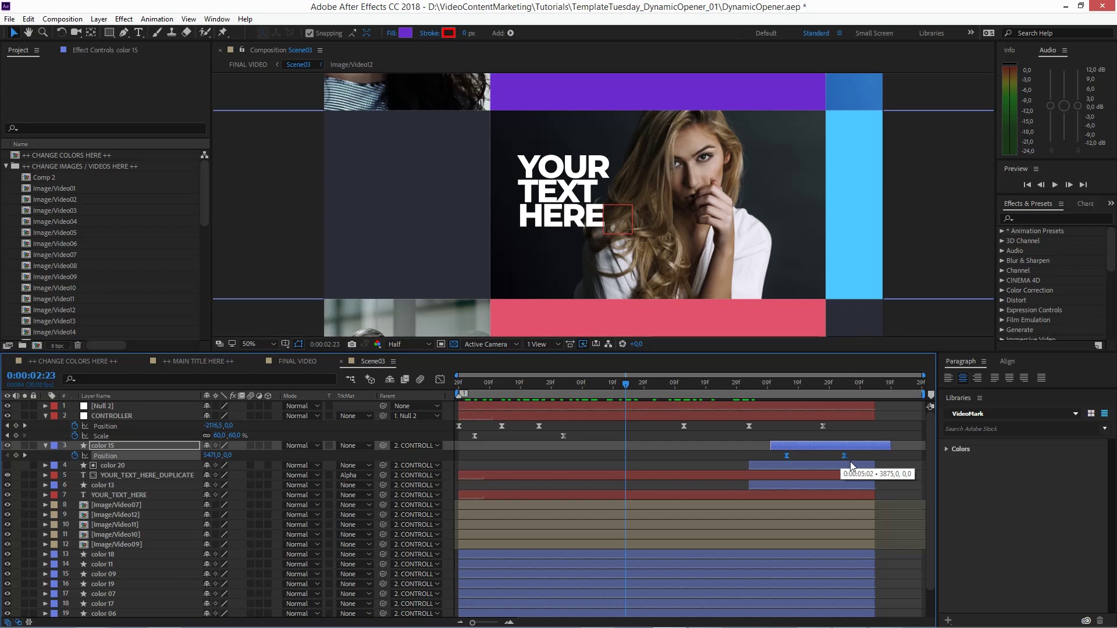
key(alt+Left)
key(alt+Left)
key(alt+Left)
key(alt+Left)
key(alt+Left)
key(alt+Right)
key(alt+Right)
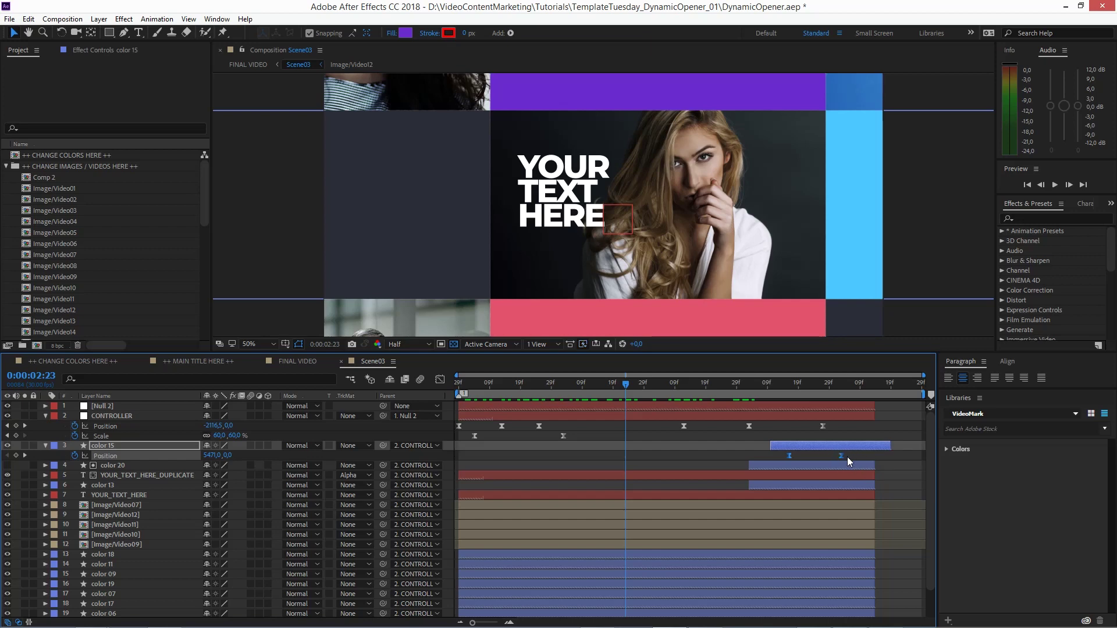
key(alt+Left)
key(alt+Left)
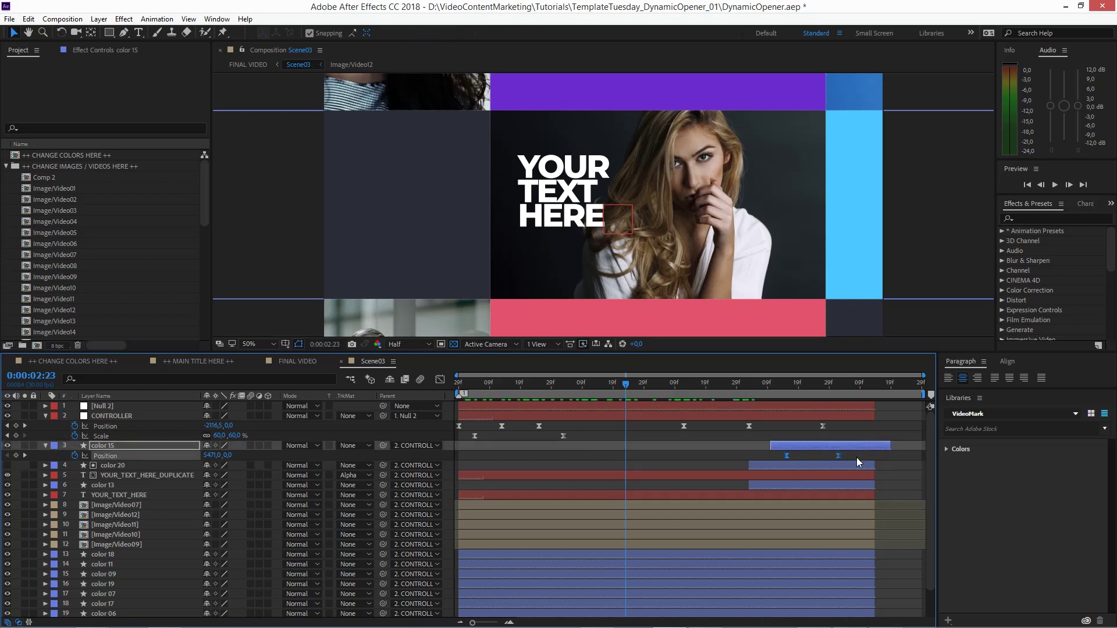
click(833, 455)
click(839, 456)
- Try selecting and sliding individual CONTROLLER Position and Scale keyframes, then undo the move
click(536, 417)
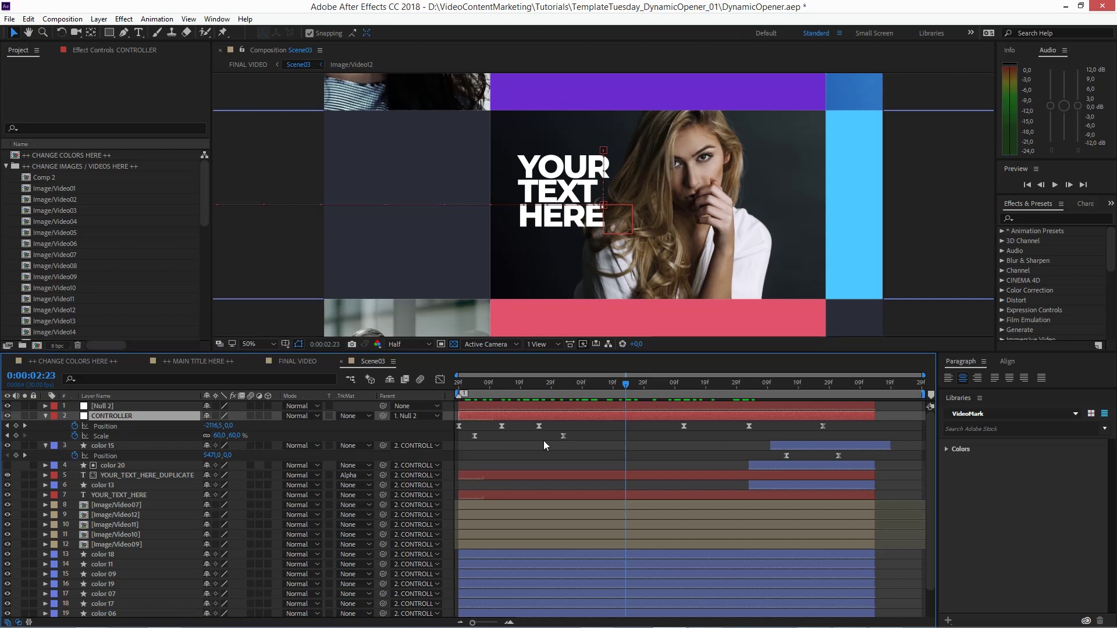
click(563, 437)
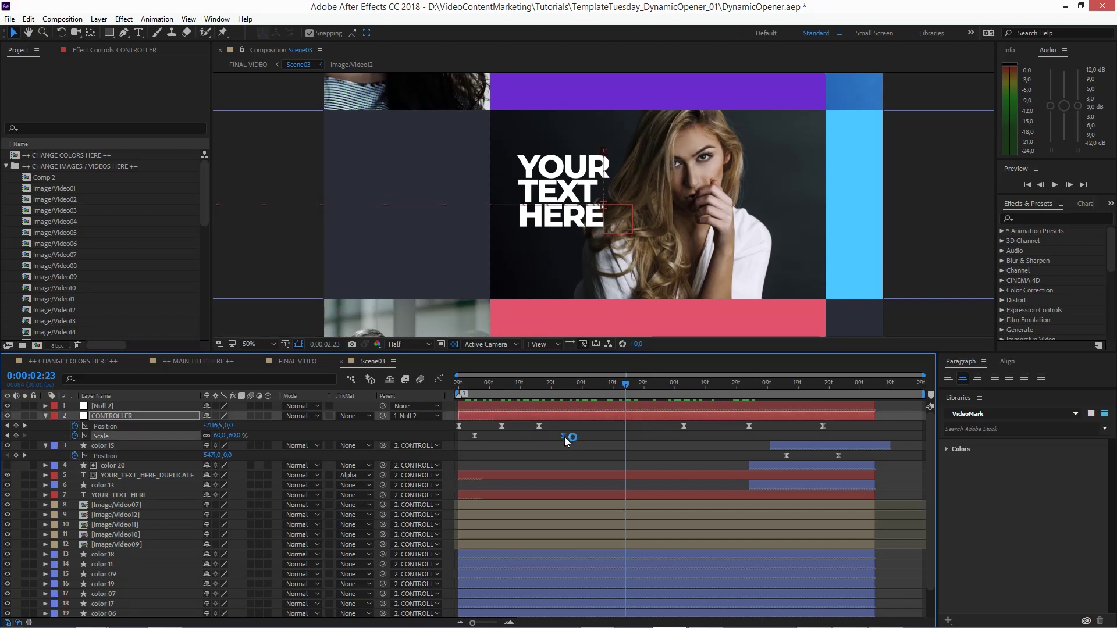
click(538, 426)
click(563, 436)
click(502, 426)
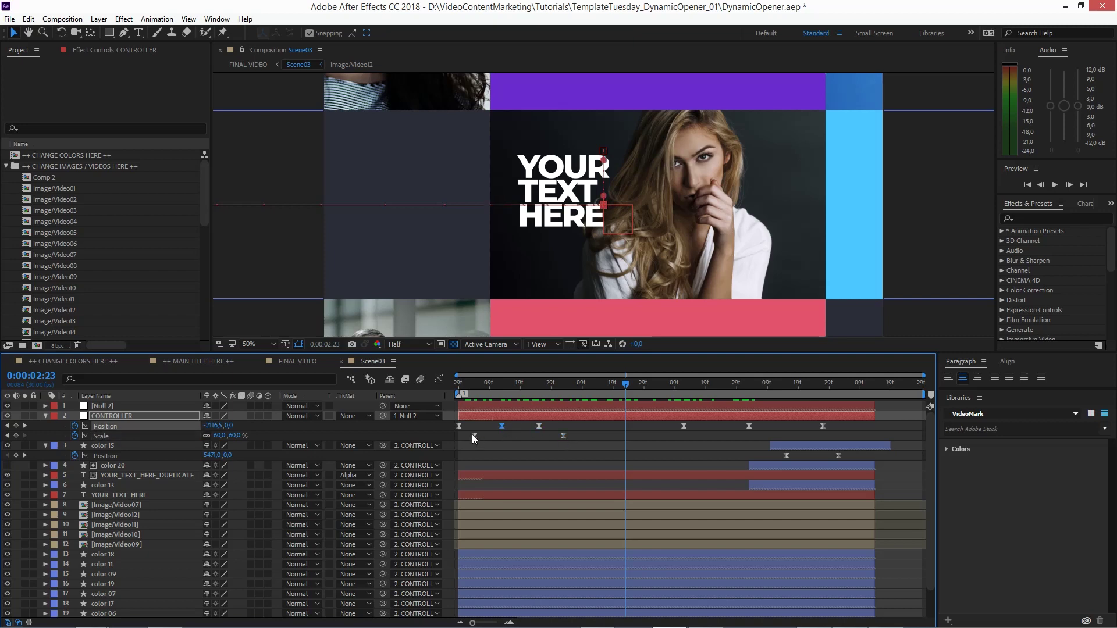
click(476, 436)
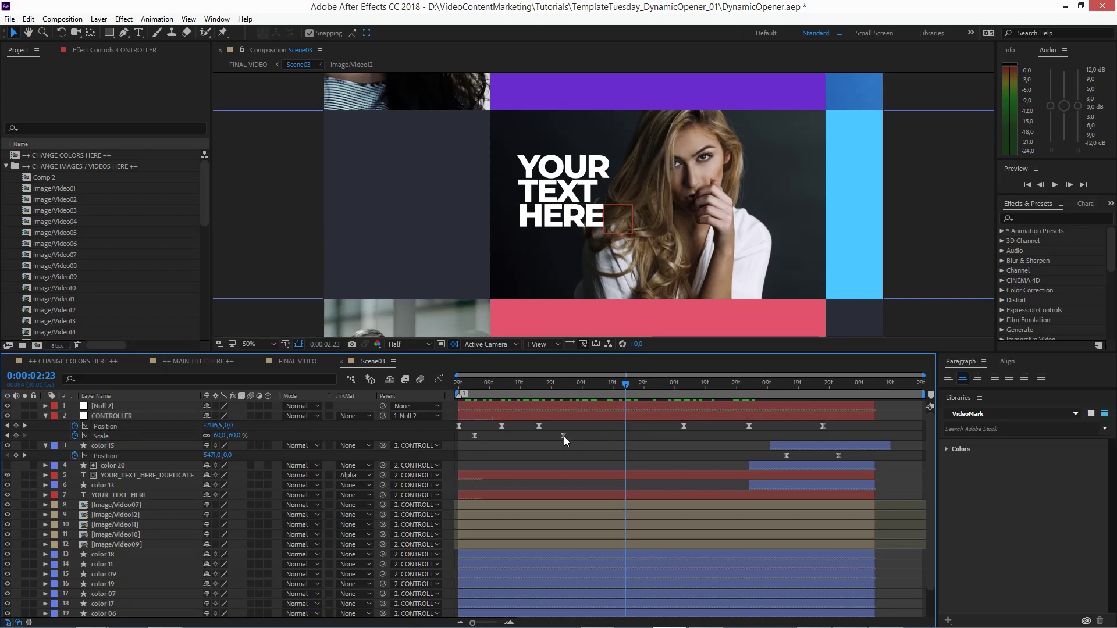
mouse_move(564, 436)
mouse_down()
mouse_move(568, 428)
mouse_move(557, 431)
mouse_up()
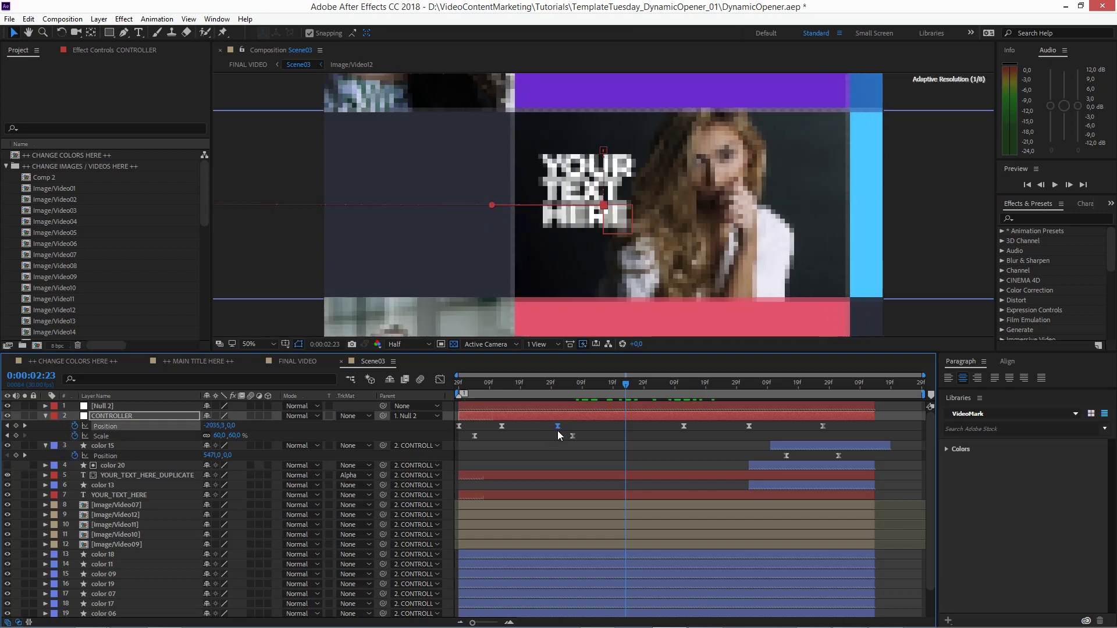
key(ctrl+z)
key(ctrl+z)
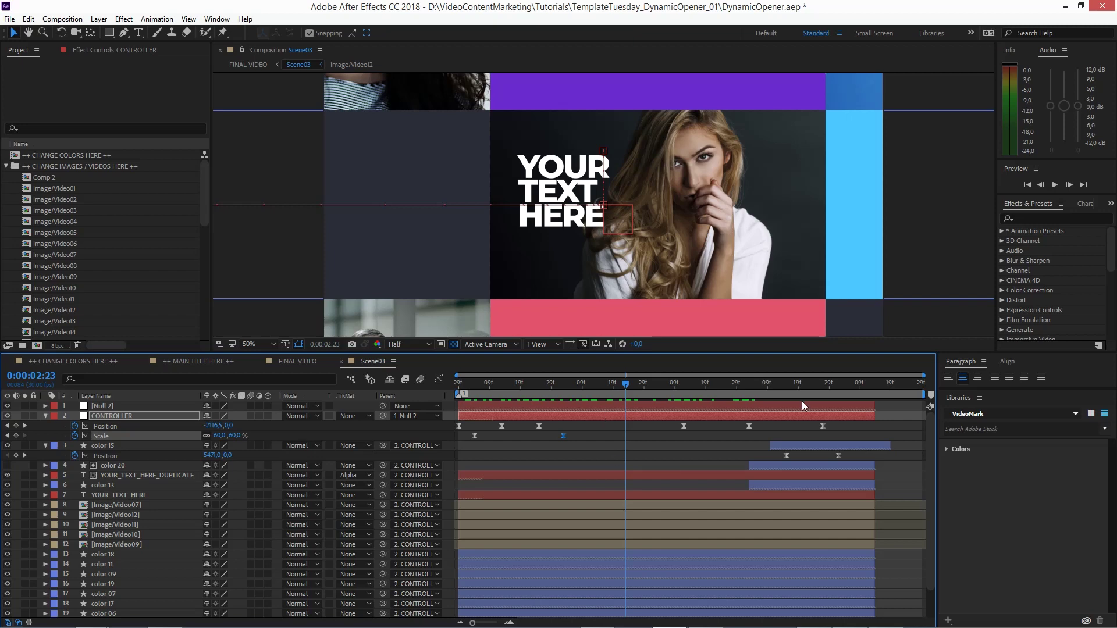
- Marquee-select all CONTROLLER Position and Scale keyframes, stretch them via the last keyframe, and shift them later
drag(837, 424, 446, 434)
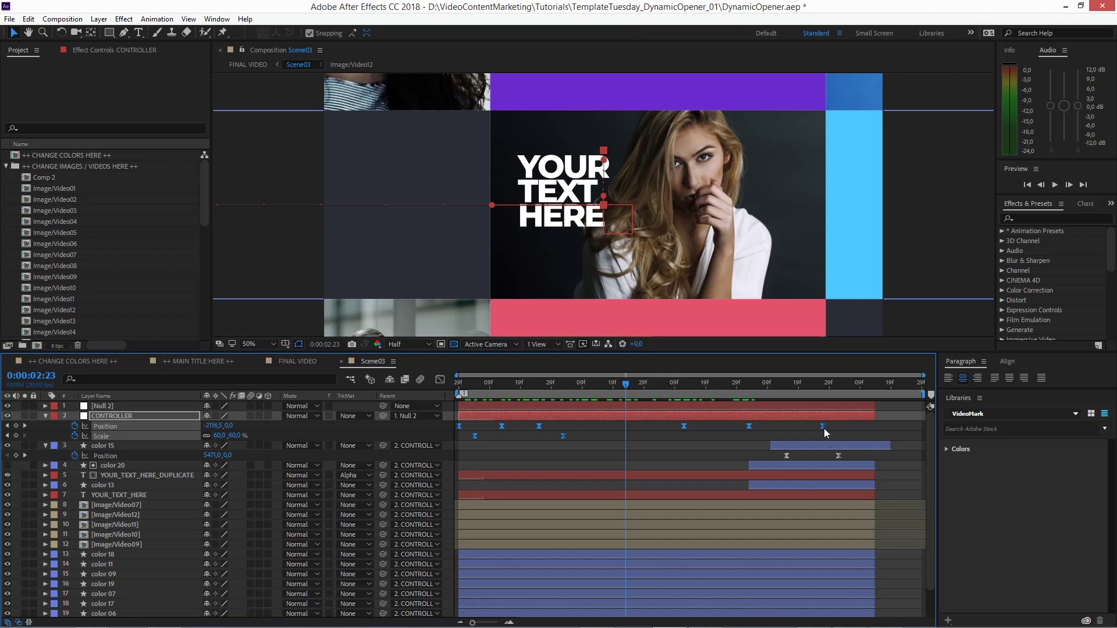
mouse_move(823, 427)
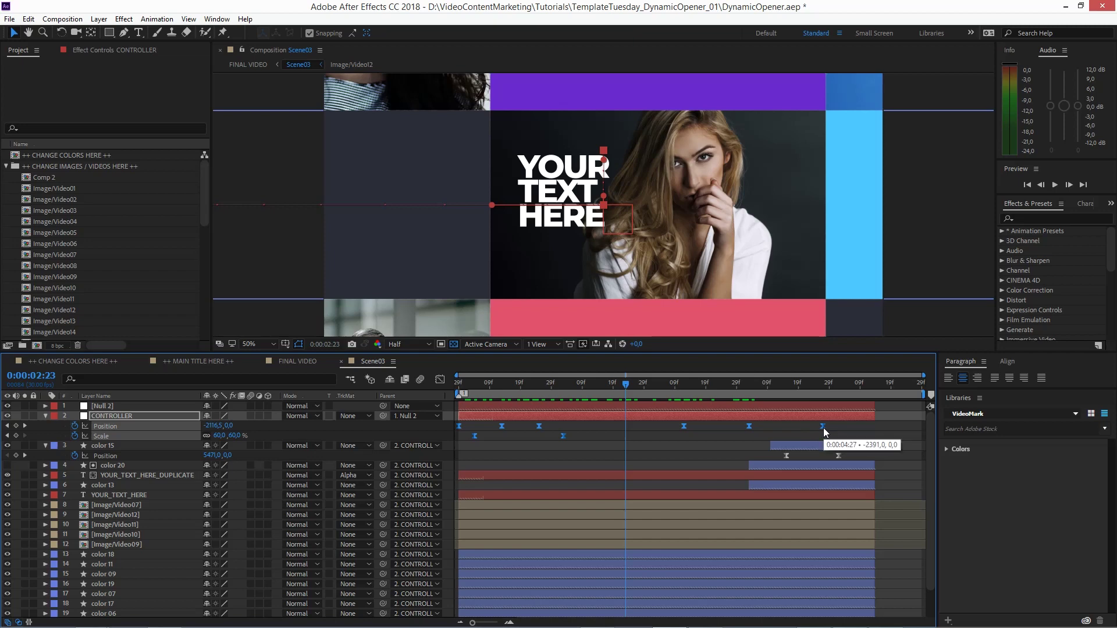
mouse_move(822, 427)
mouse_down()
mouse_move(883, 426)
mouse_move(587, 431)
mouse_move(754, 434)
mouse_move(683, 447)
mouse_move(560, 435)
mouse_move(863, 441)
mouse_move(559, 427)
mouse_move(773, 456)
mouse_move(826, 440)
mouse_up()
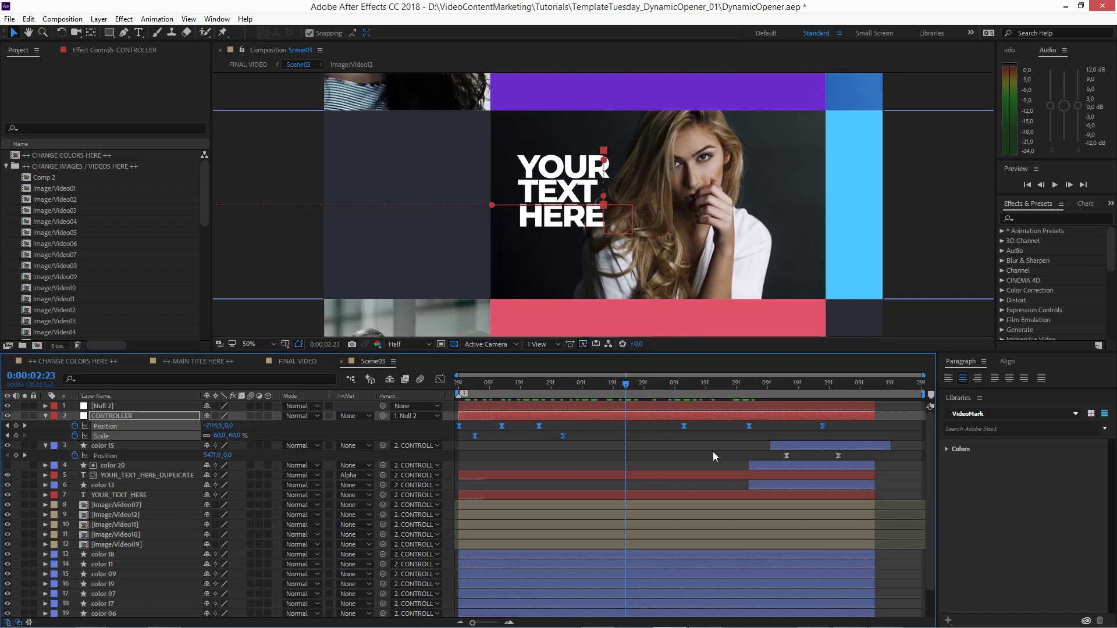
mouse_move(685, 427)
mouse_down()
mouse_move(753, 428)
mouse_move(707, 427)
mouse_up()
- Reselect all CONTROLLER keyframes and twice slide them later, undoing each move with Ctrl+Z
key(ctrl+z)
drag(835, 427, 483, 434)
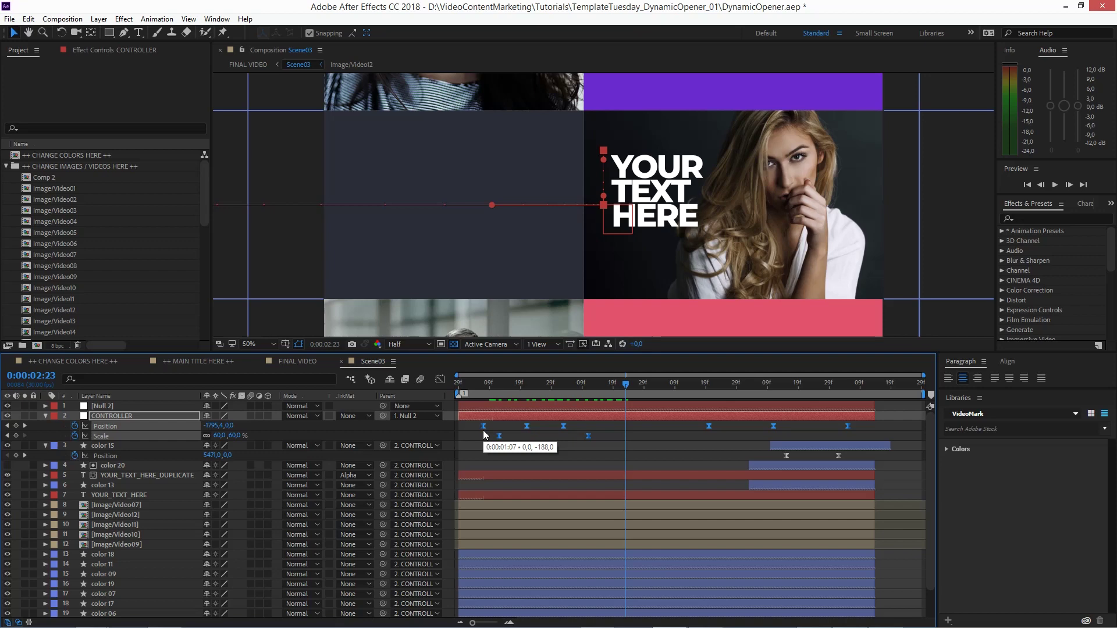
drag(483, 429, 566, 455)
key(ctrl+z)
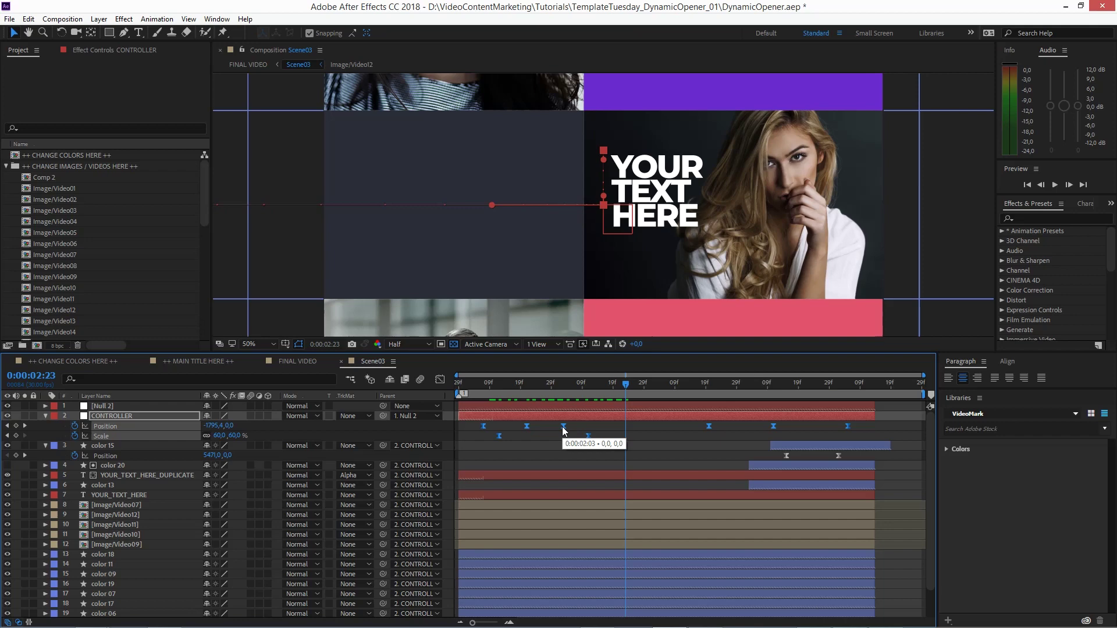
drag(562, 429, 598, 447)
key(ctrl+z)
- Reveal Null 2's keyframes with U, select them with CONTROLLER's, and compress by pulling the last keyframe earlier
click(518, 406)
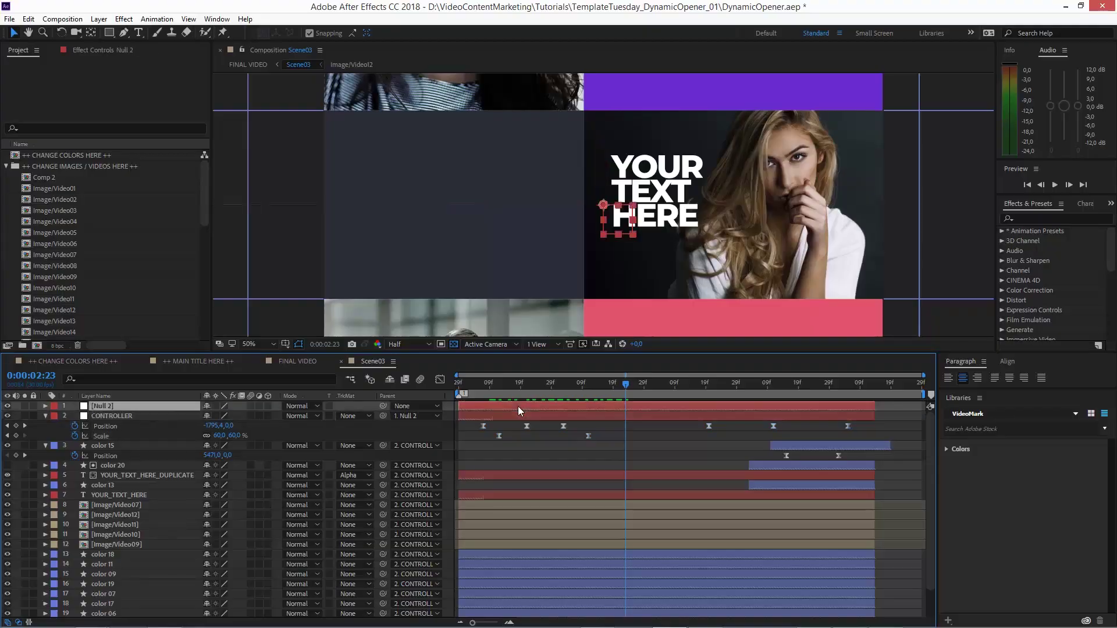
key(u)
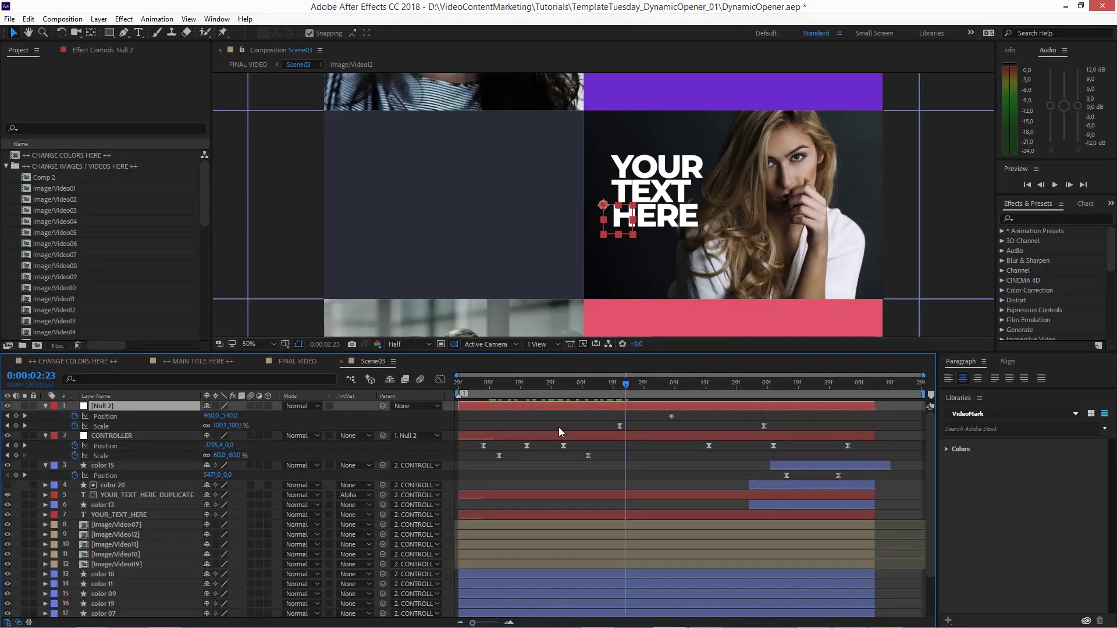
drag(870, 415, 460, 460)
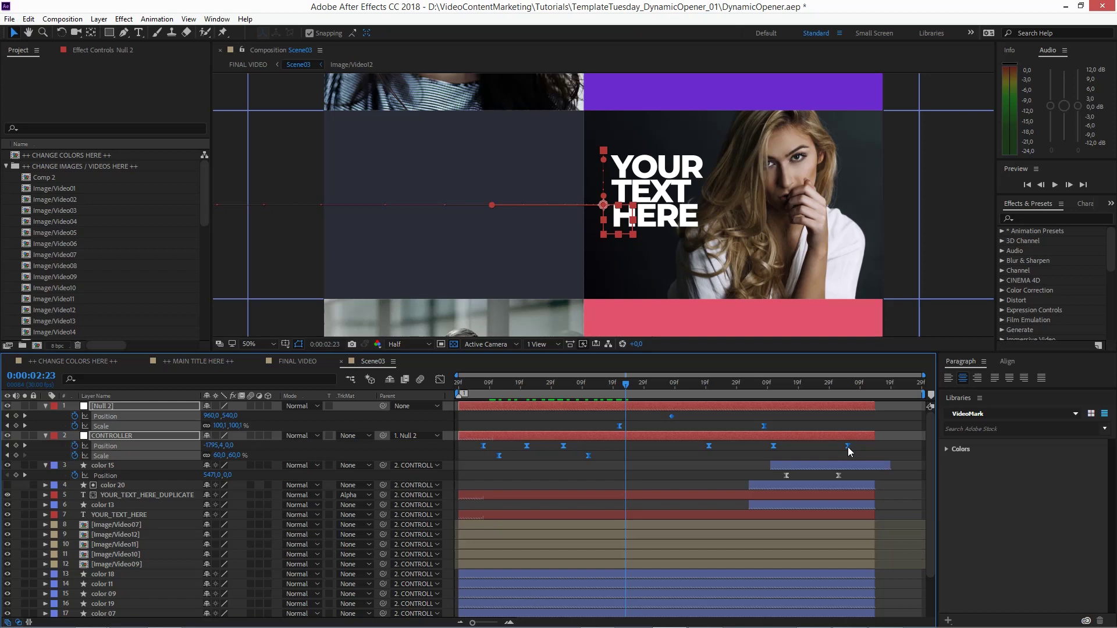
drag(848, 447, 776, 461)
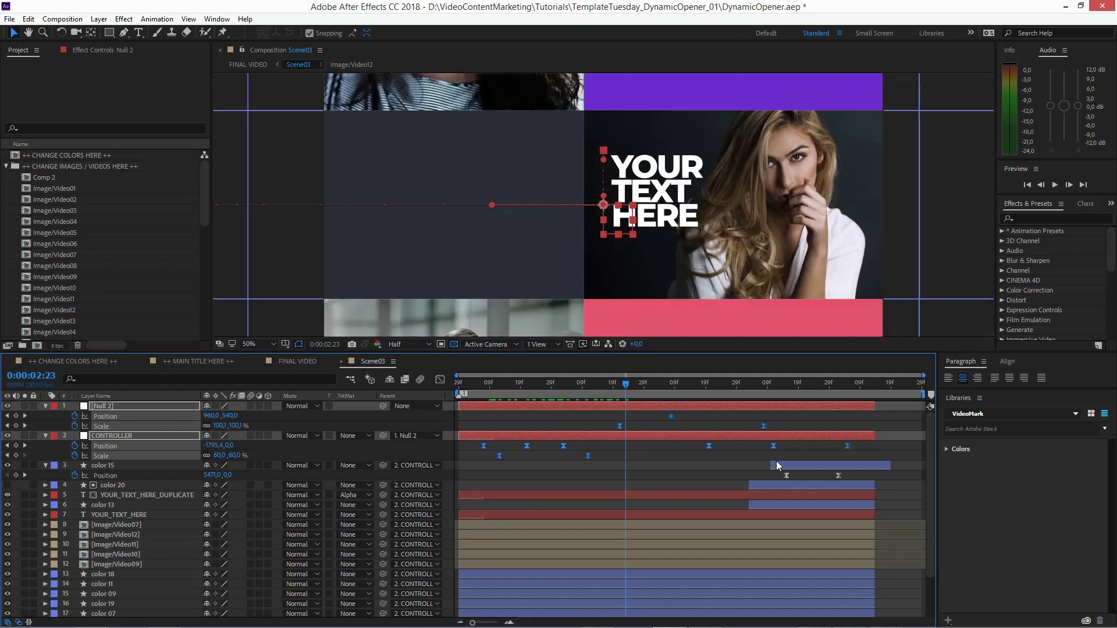